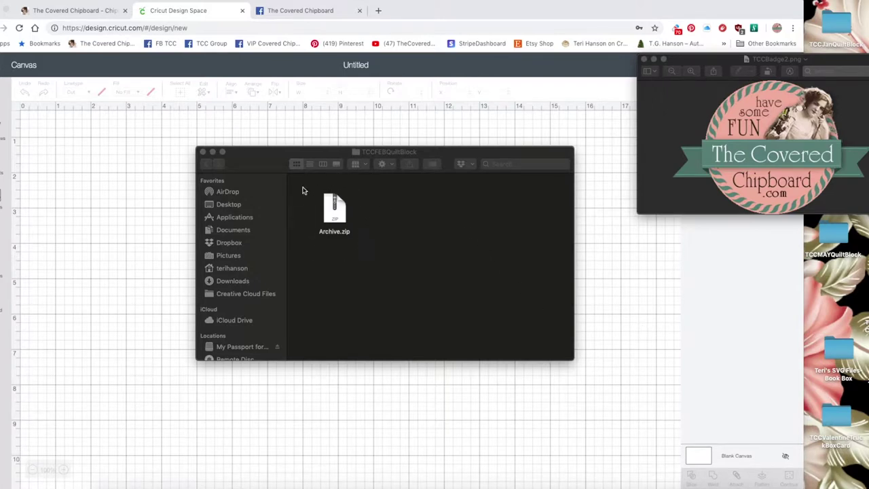
- Unzip Archive.zip in Finder and open the extracted Archive folder of quilt-block files
click(336, 217)
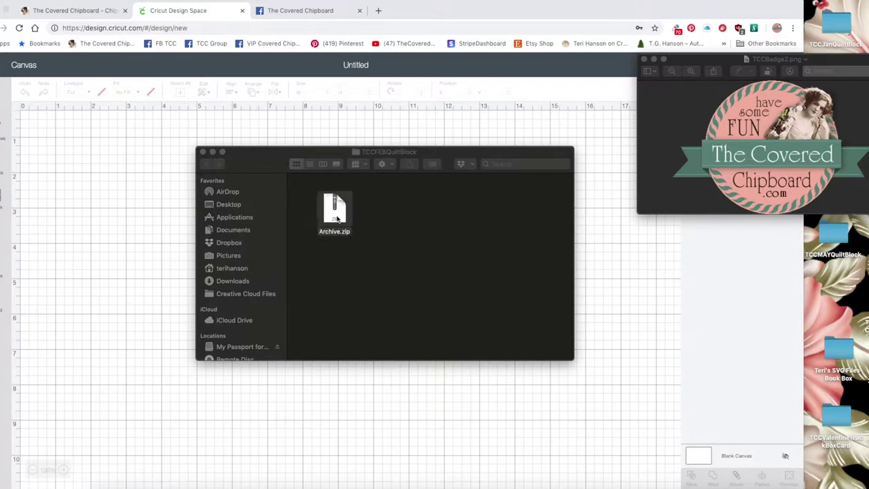
double_click(336, 217)
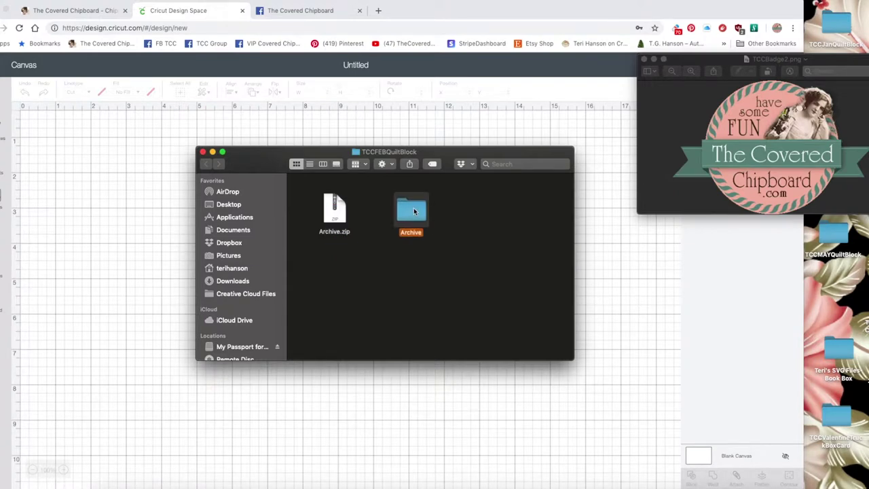
double_click(414, 212)
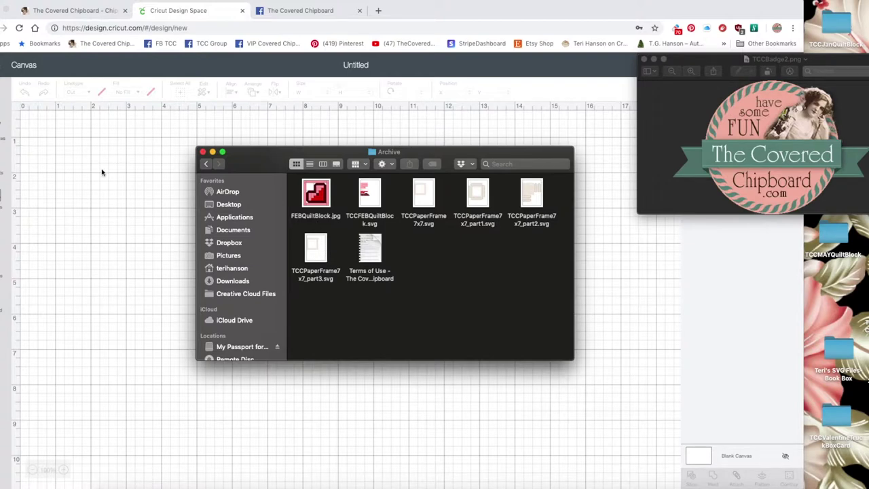
- Close the Finder window, narrow the Chrome window, and go to Design Space's Upload page
click(203, 151)
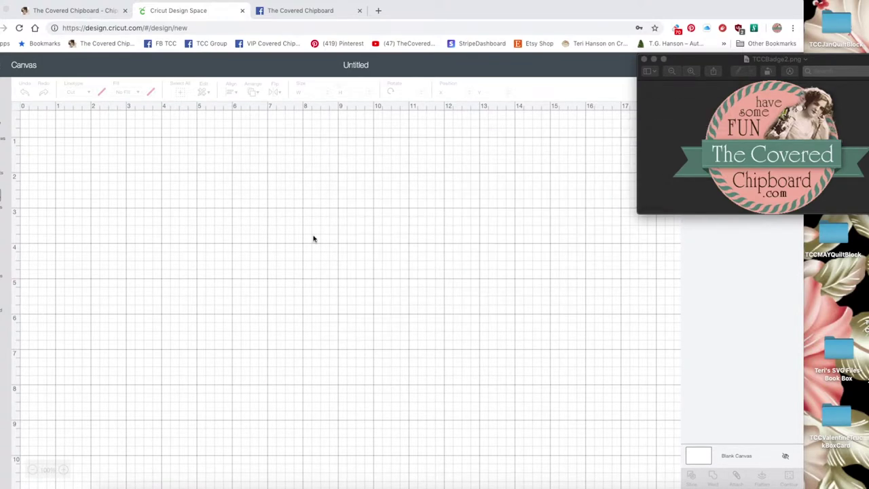
click(233, 220)
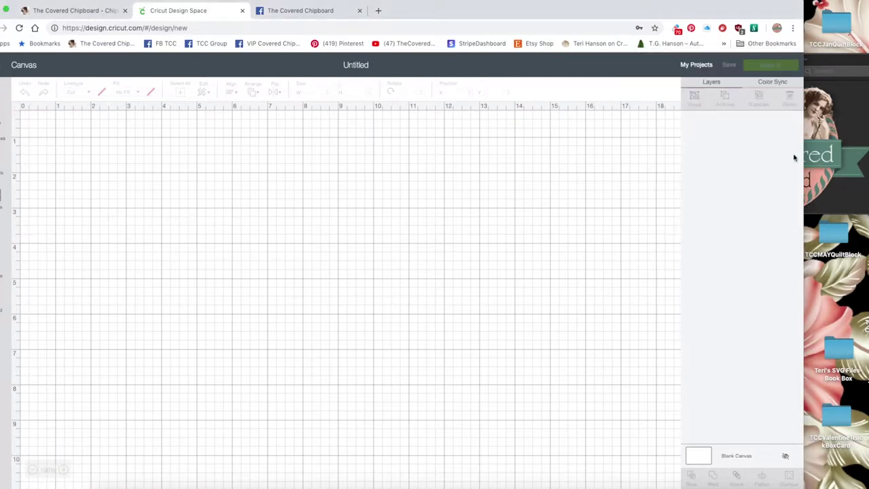
drag(804, 148, 748, 146)
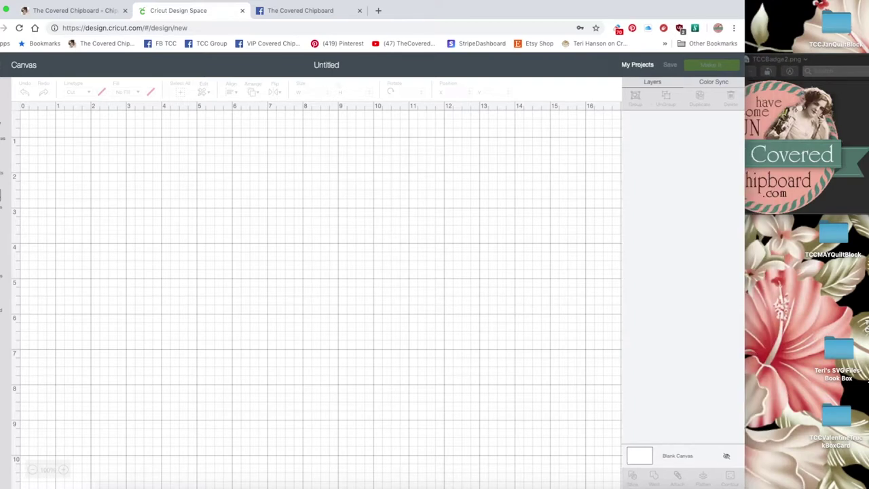
drag(814, 59, 847, 59)
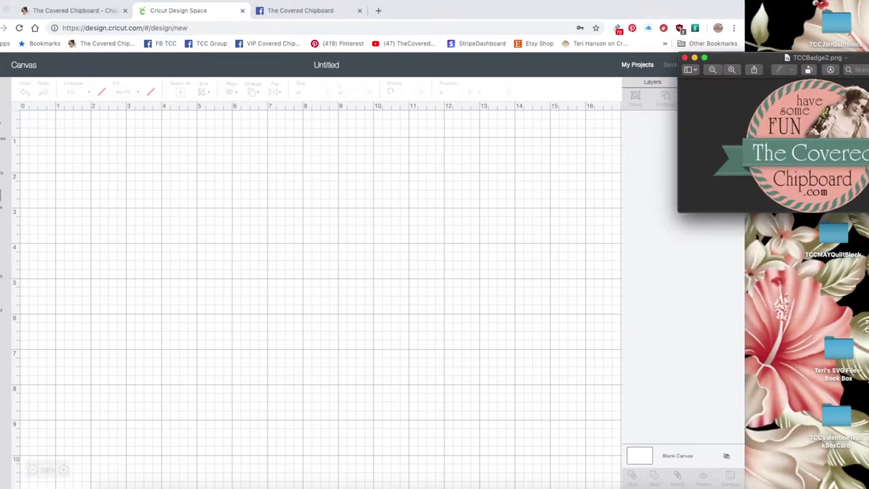
click(551, 18)
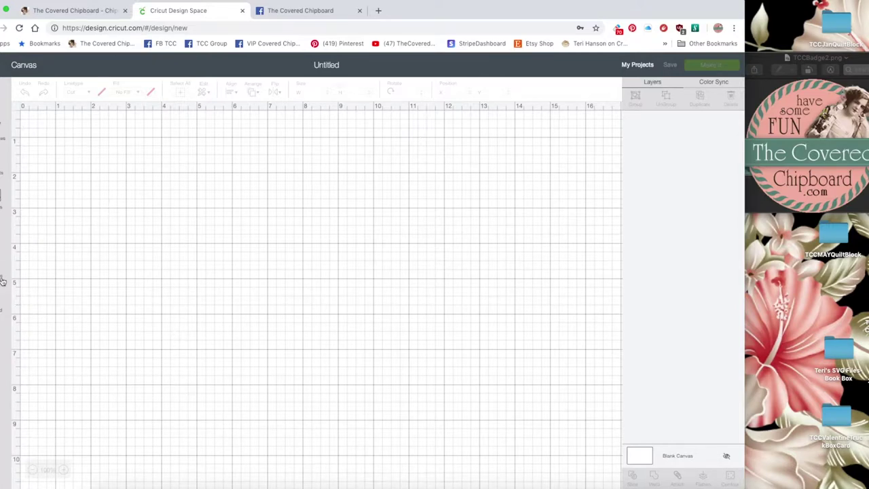
click(3, 309)
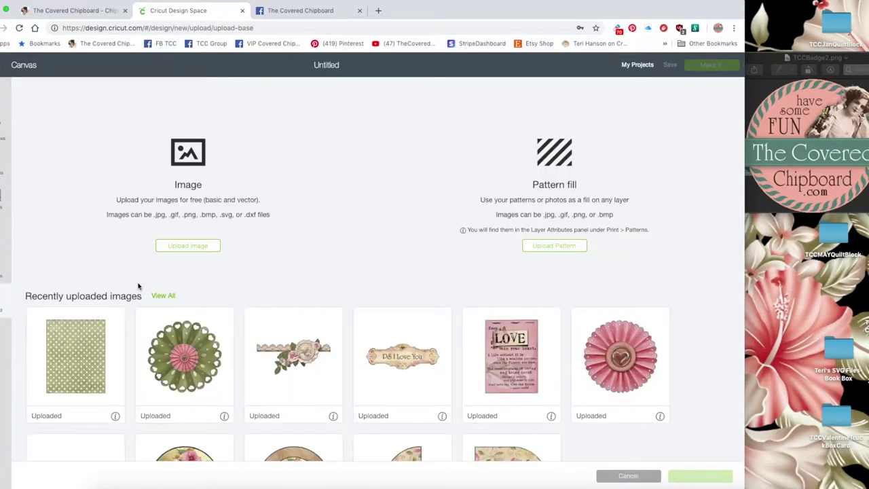
- Upload TCCFEBQuiltBlock.svg from Desktop > TCCFEBQuiltBlock > Archive as an image
click(188, 246)
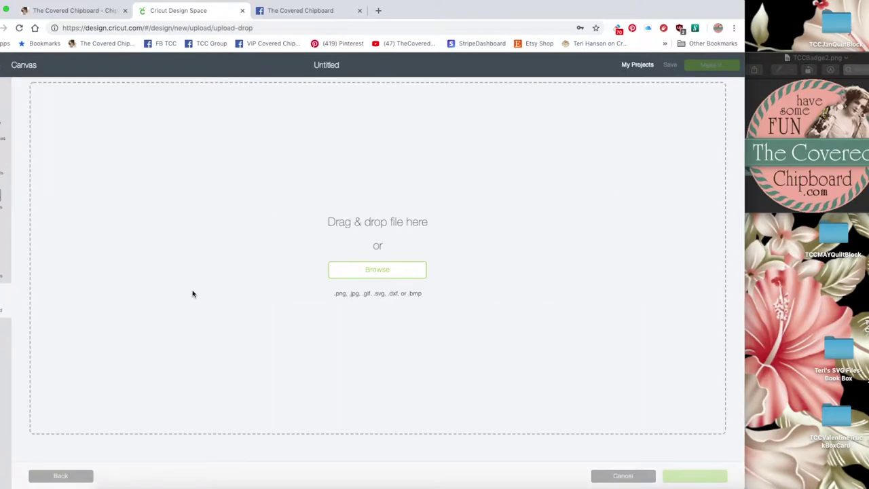
click(378, 270)
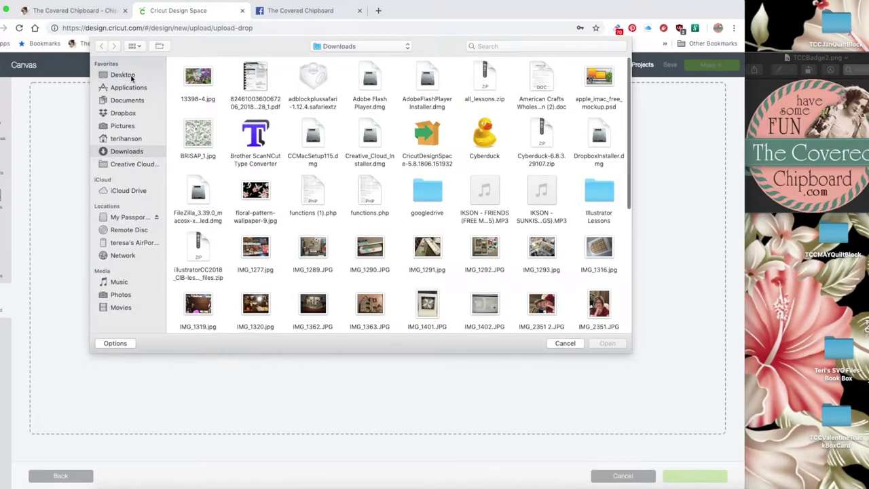
click(130, 77)
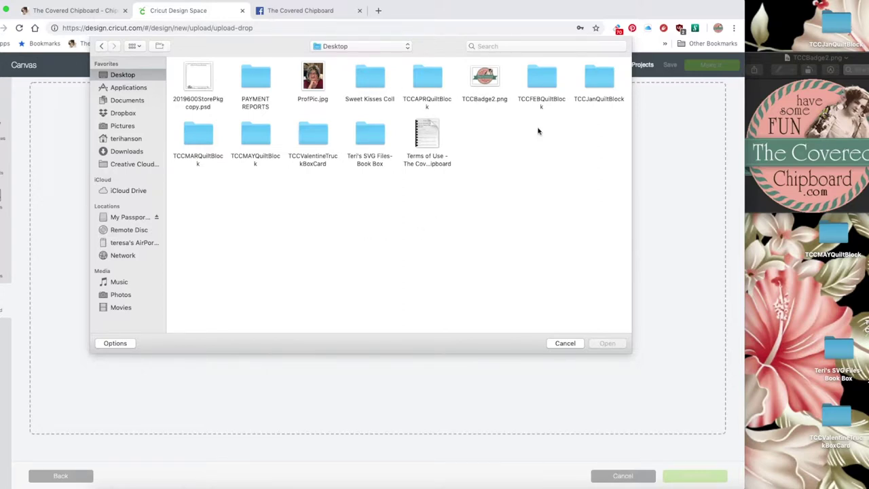
click(545, 80)
double_click(545, 81)
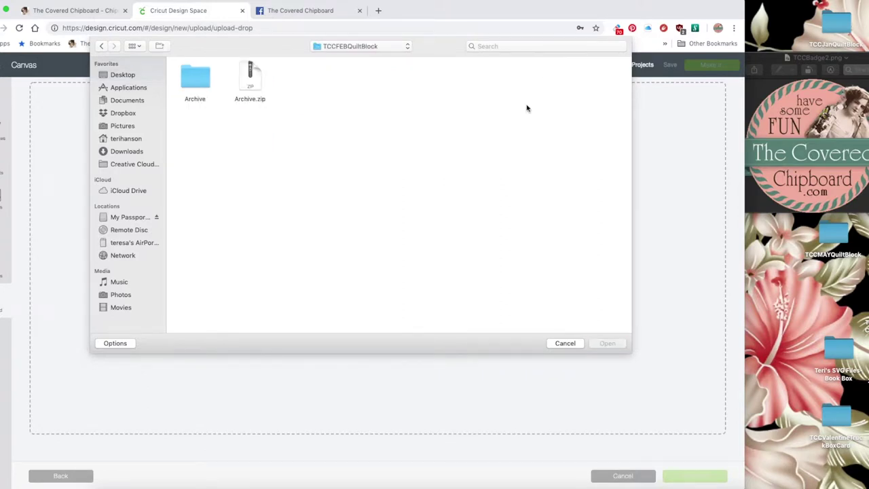
double_click(197, 81)
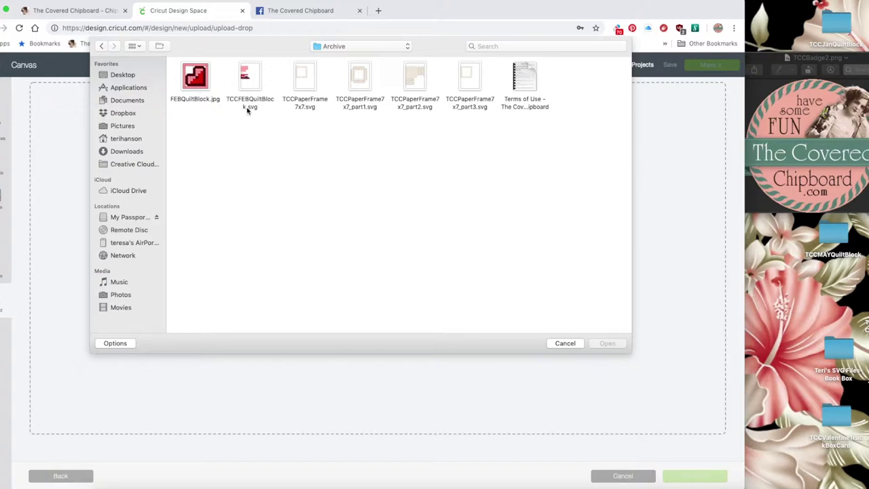
click(250, 87)
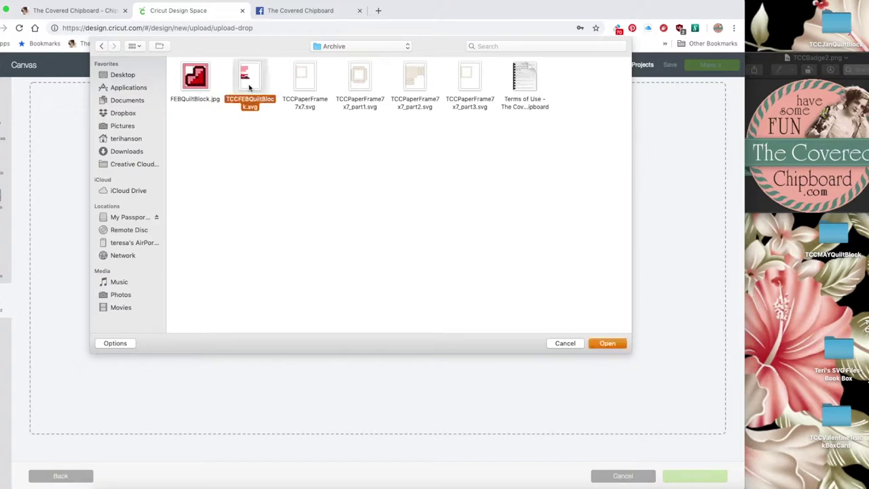
click(615, 343)
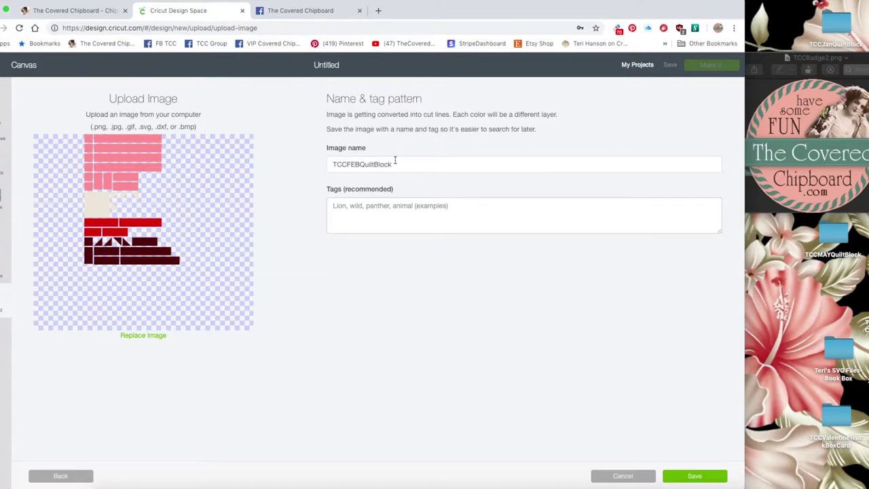
- Tag the TCCFEBQuiltBlock upload 'Quilt Block', save it, and select it in recent uploads
click(402, 166)
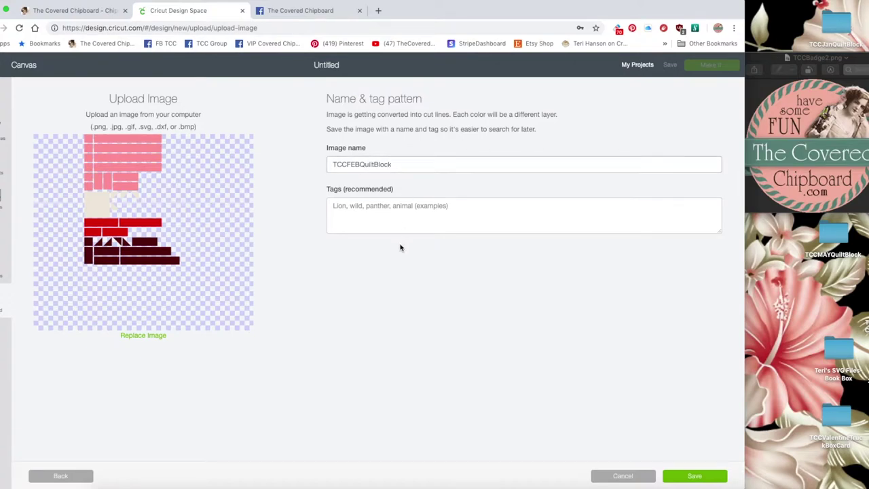
click(349, 213)
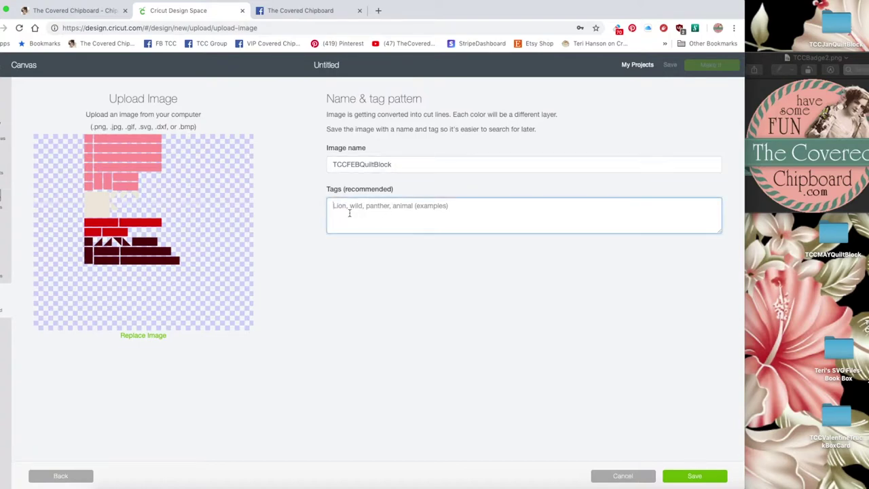
text(Quilt Block)
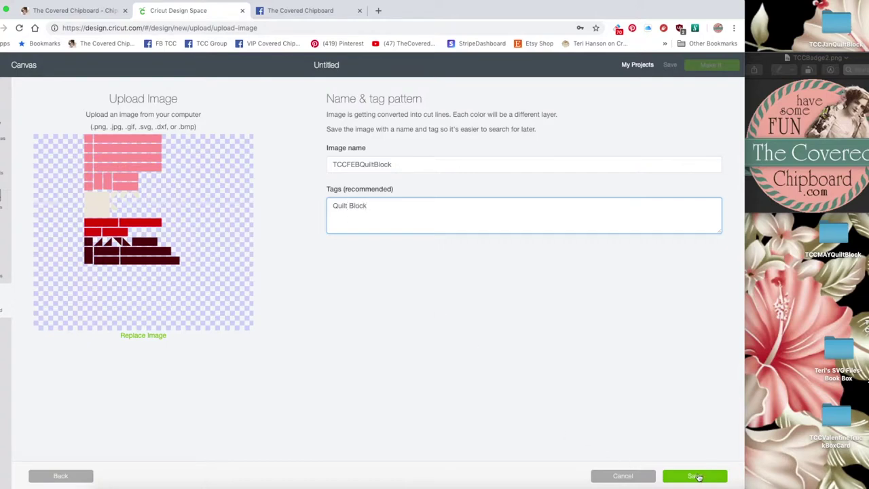
click(698, 476)
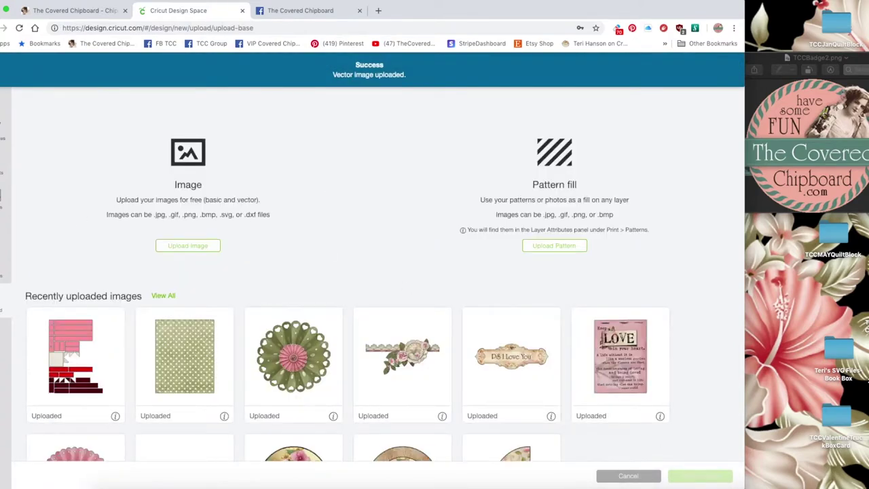
click(107, 352)
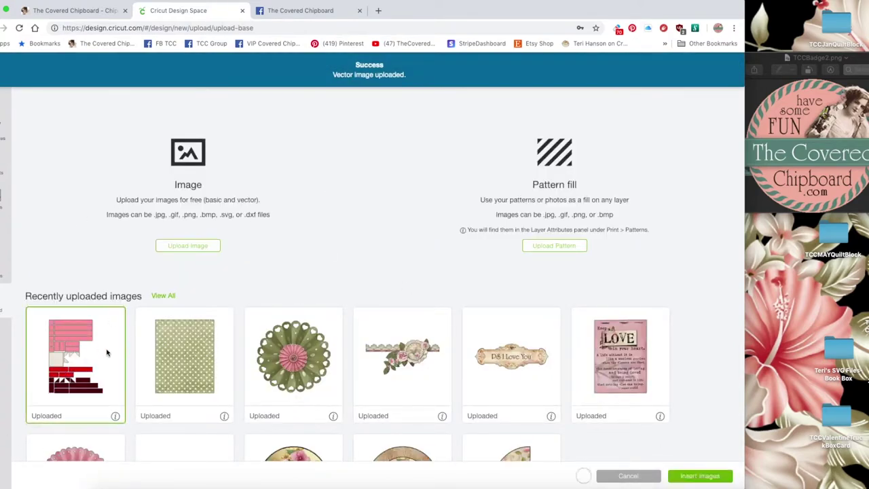
- Insert the quilt block onto the canvas, move it top-left, and reopen the Upload page
click(679, 476)
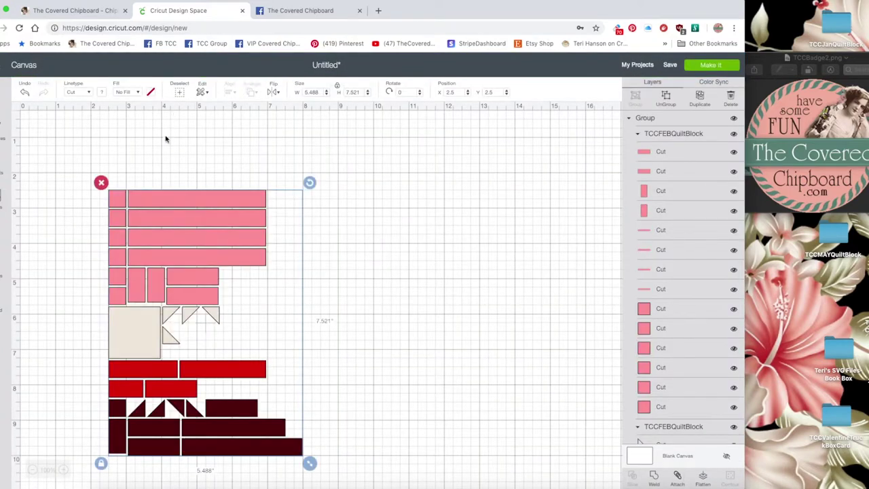
drag(194, 201, 136, 144)
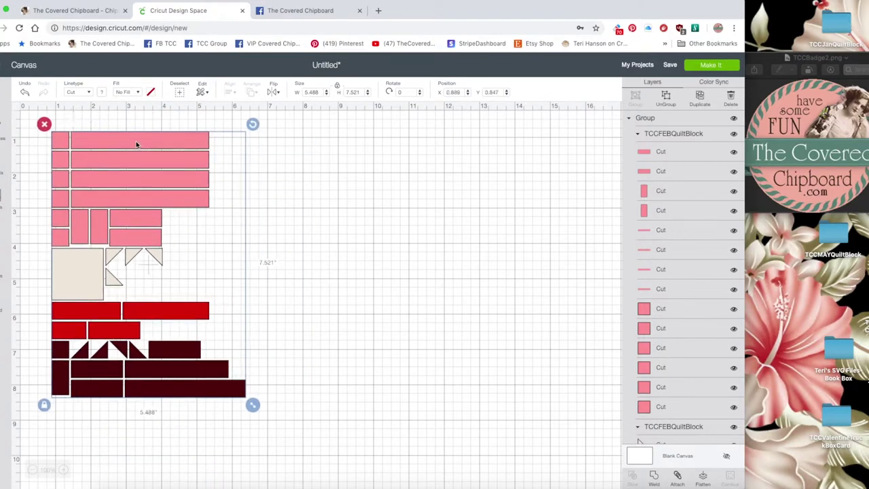
click(296, 191)
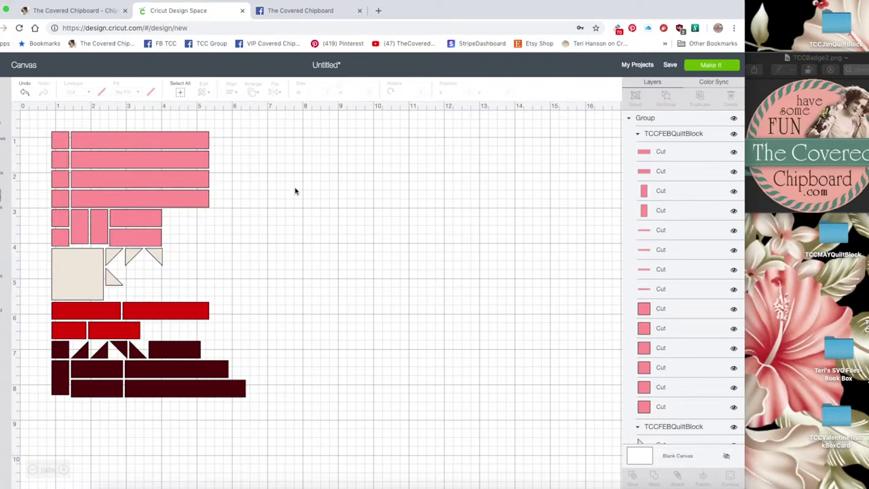
click(4, 313)
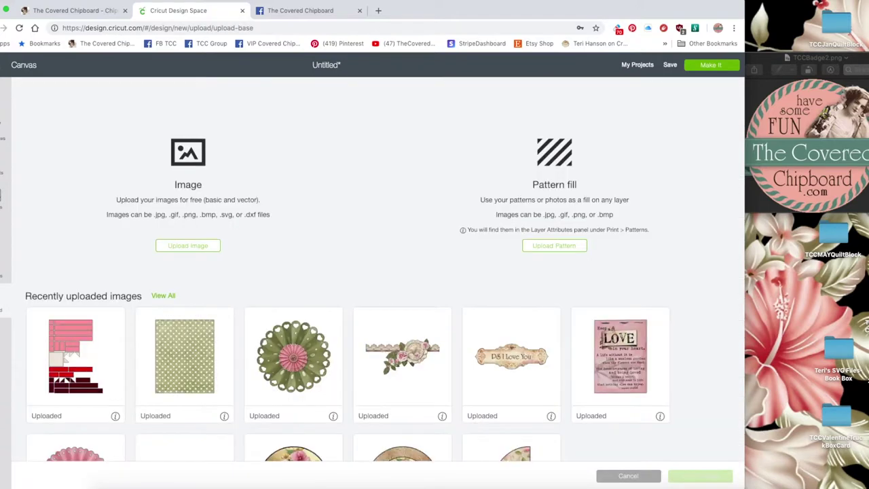
- Browse to FEBQuiltBlock.jpg and load it as a new image upload
click(182, 250)
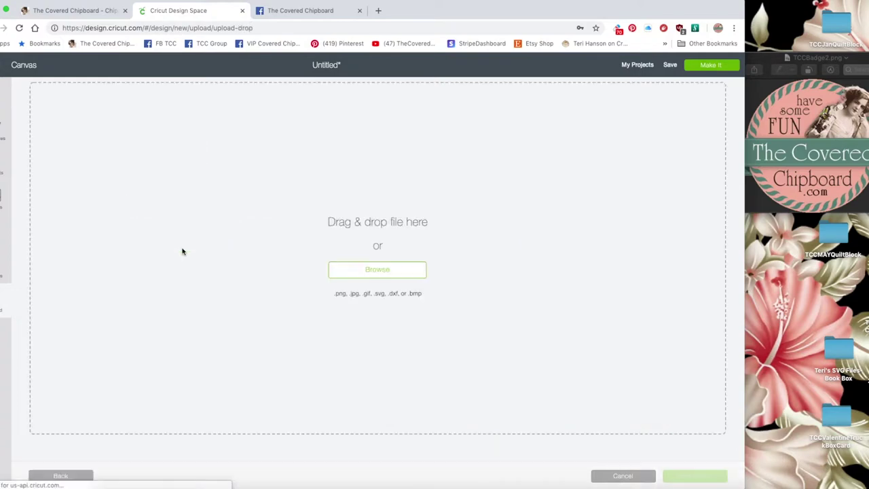
click(389, 276)
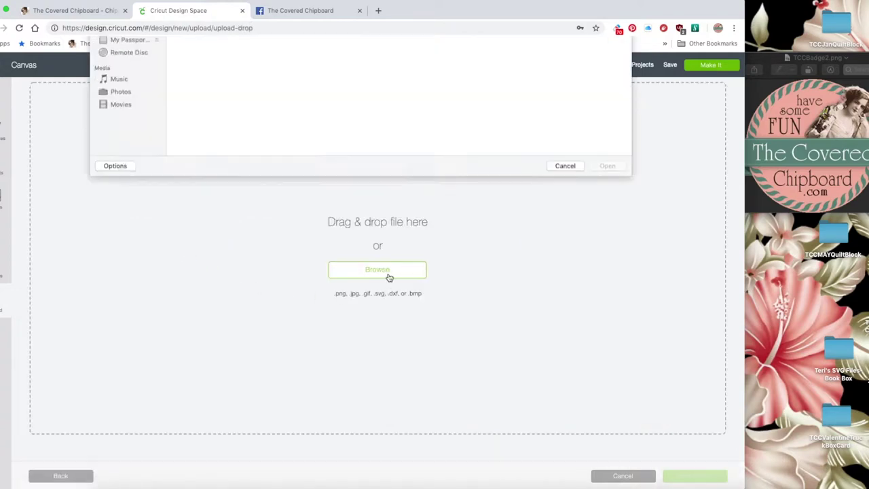
click(199, 76)
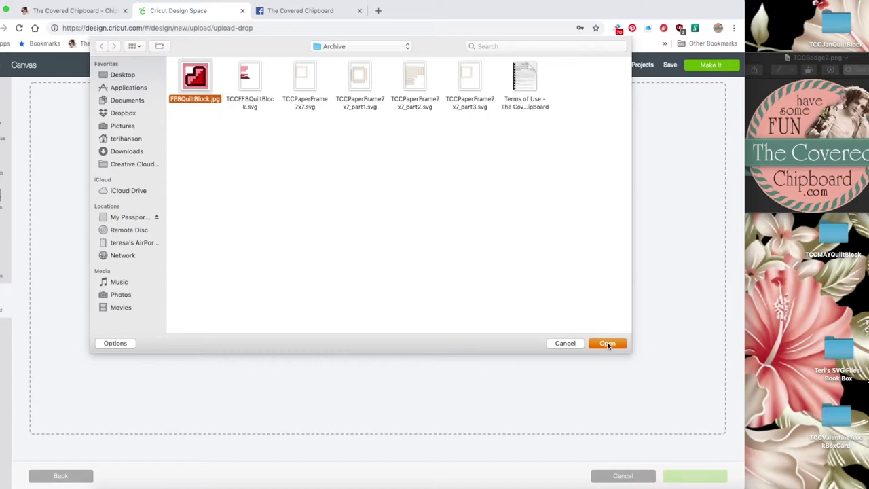
click(609, 345)
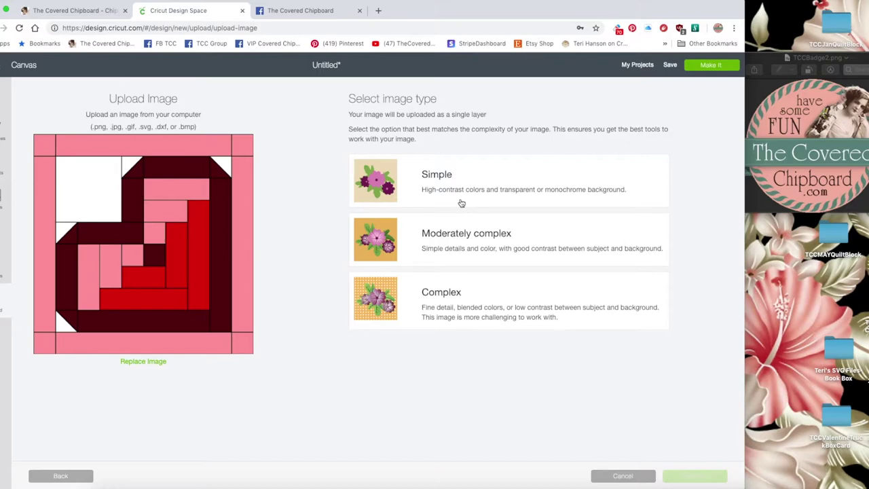
- Mark FEBQuiltBlock.jpg as Complex and undo a trial erase of the white square
click(446, 299)
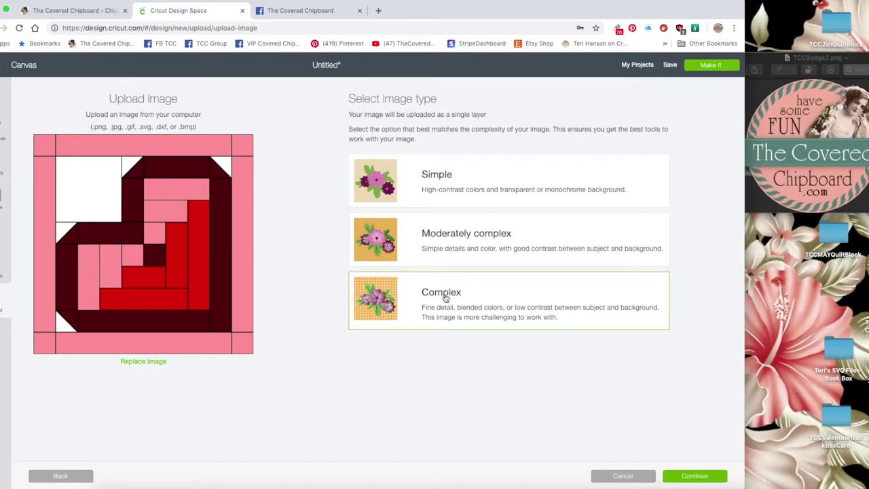
click(698, 477)
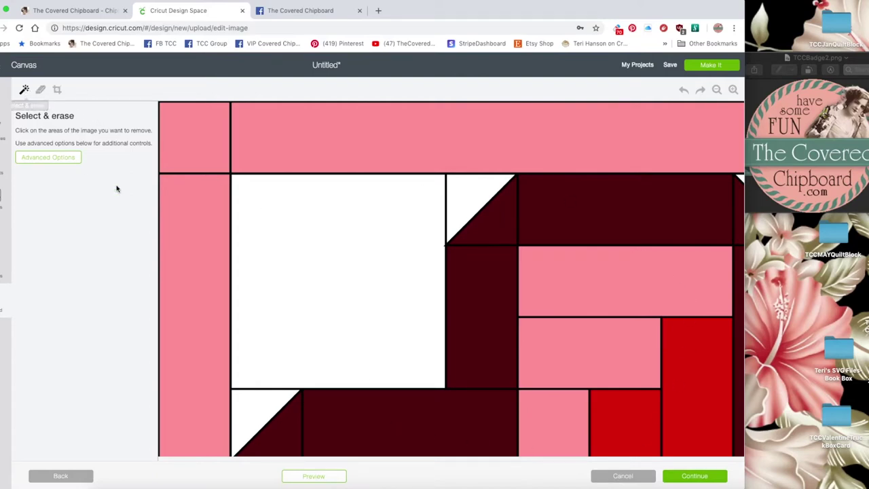
click(283, 243)
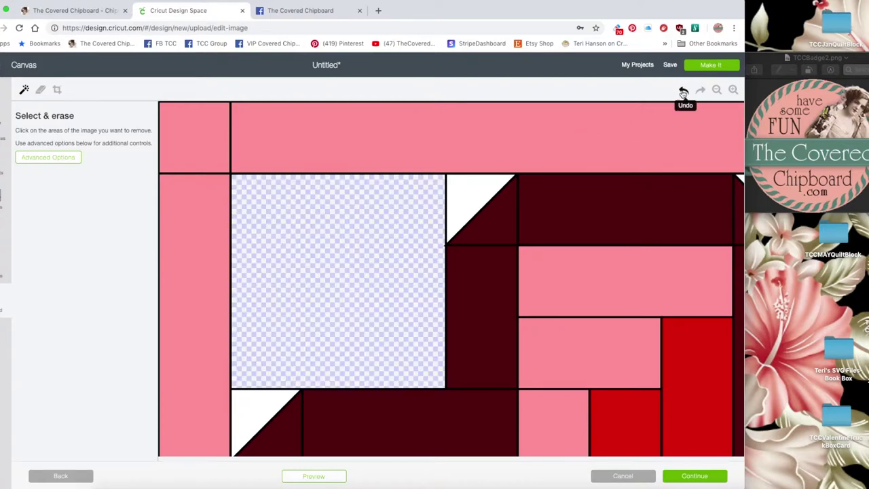
click(684, 93)
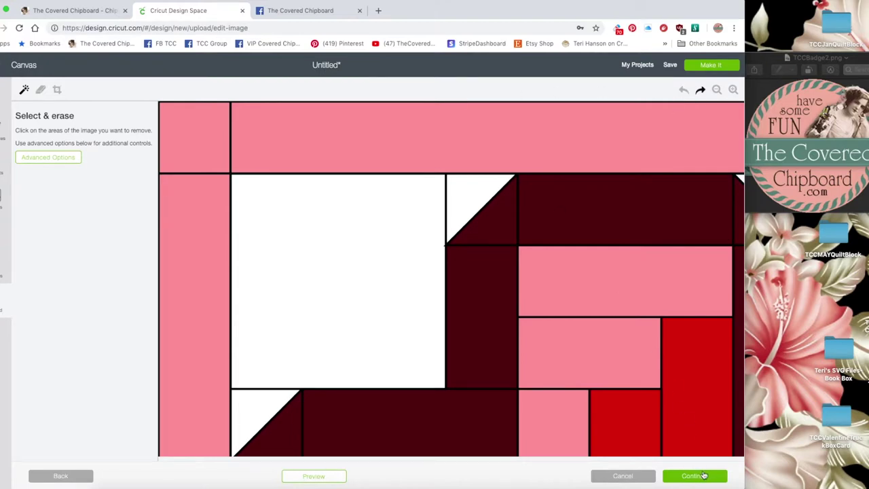
- Save the heart upload as a Print Then Cut image named FEBQuiltBlock
click(696, 477)
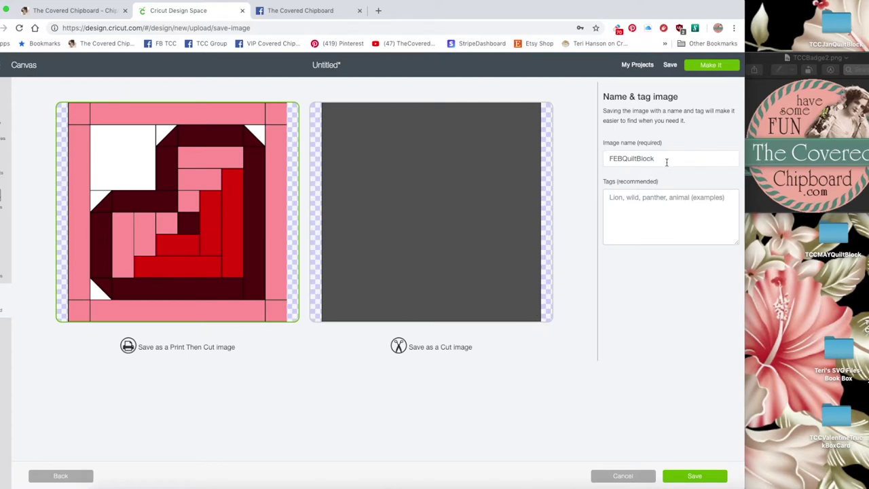
click(648, 203)
click(425, 208)
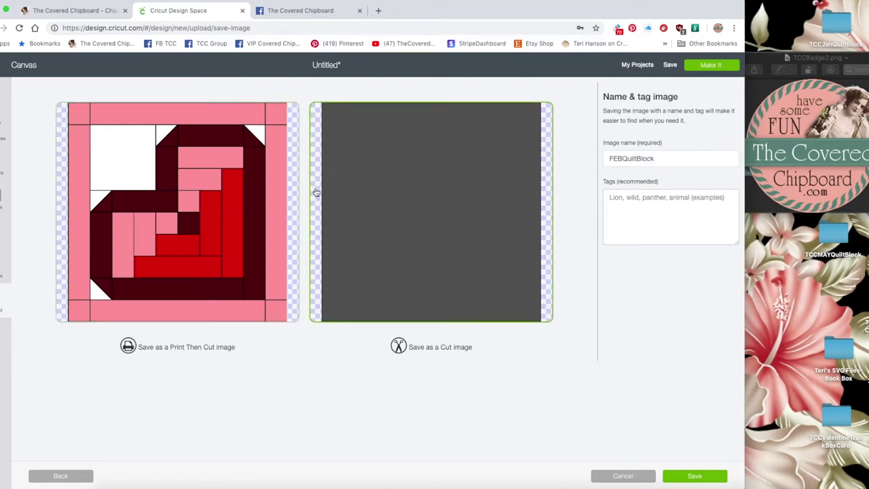
click(218, 176)
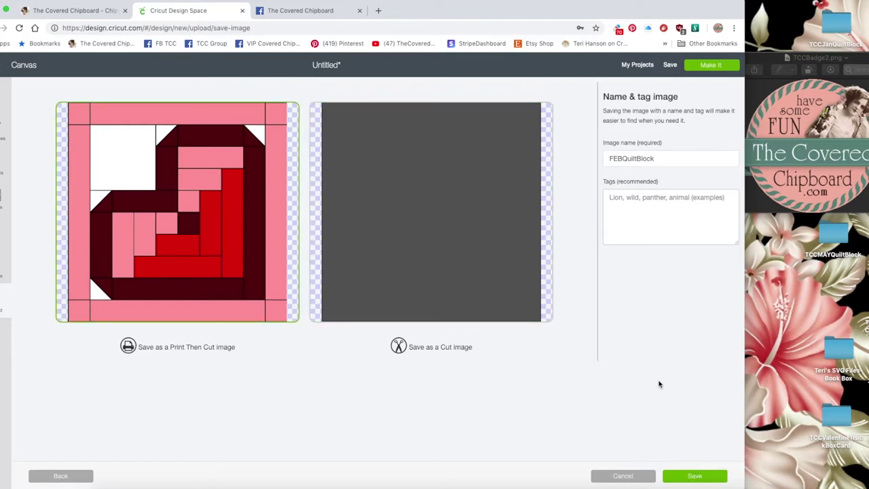
click(686, 478)
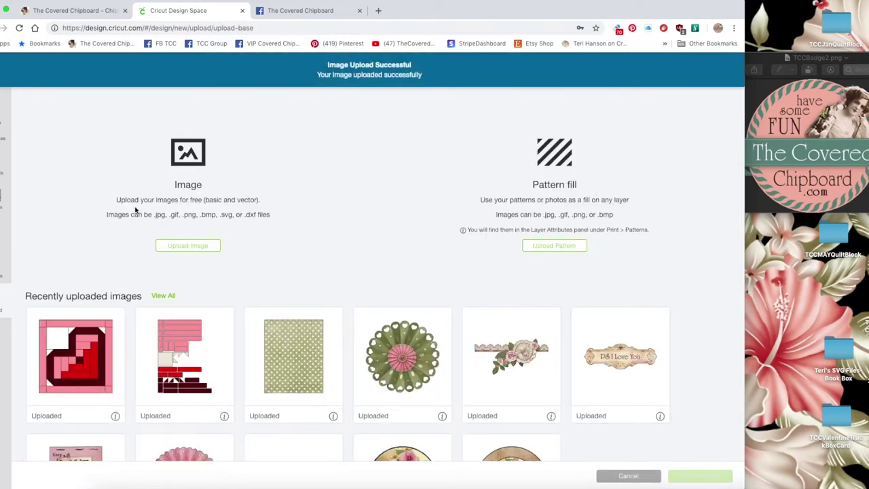
- Insert the FEBQuiltBlock heart onto the canvas and place it right of the pieces
click(101, 374)
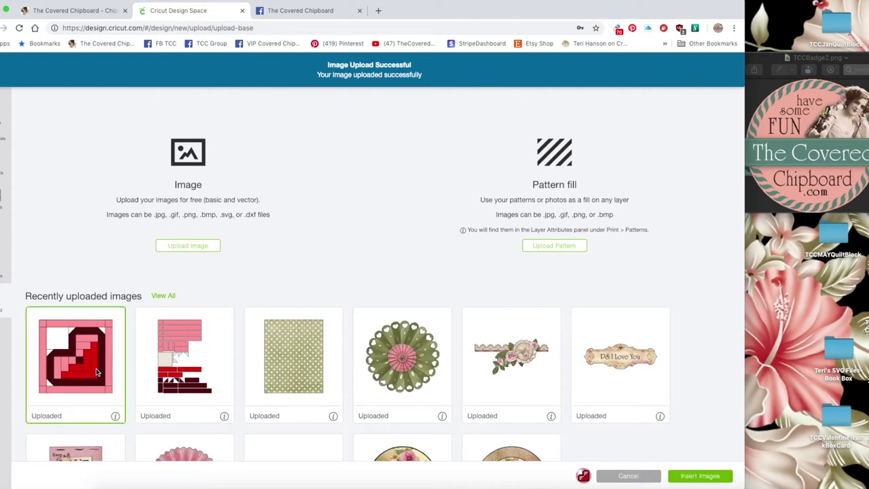
click(688, 475)
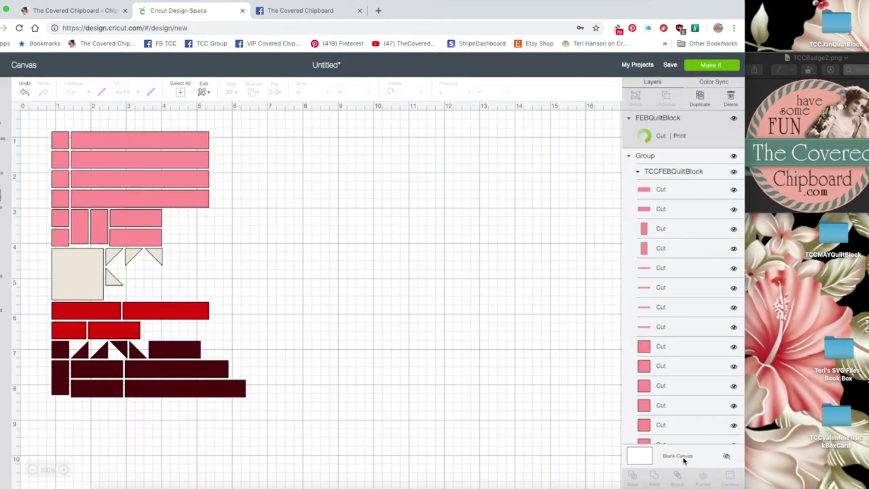
drag(365, 272, 507, 190)
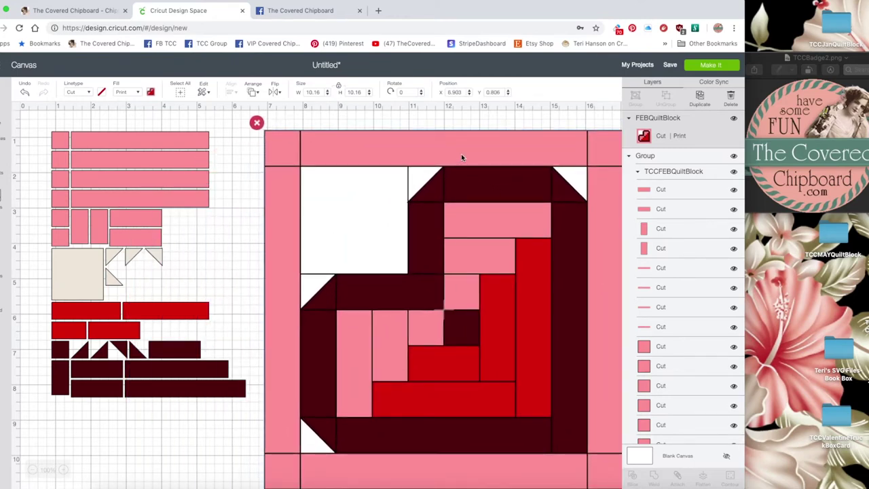
mouse_move(461, 153)
mouse_down()
mouse_move(440, 150)
mouse_move(446, 155)
mouse_up()
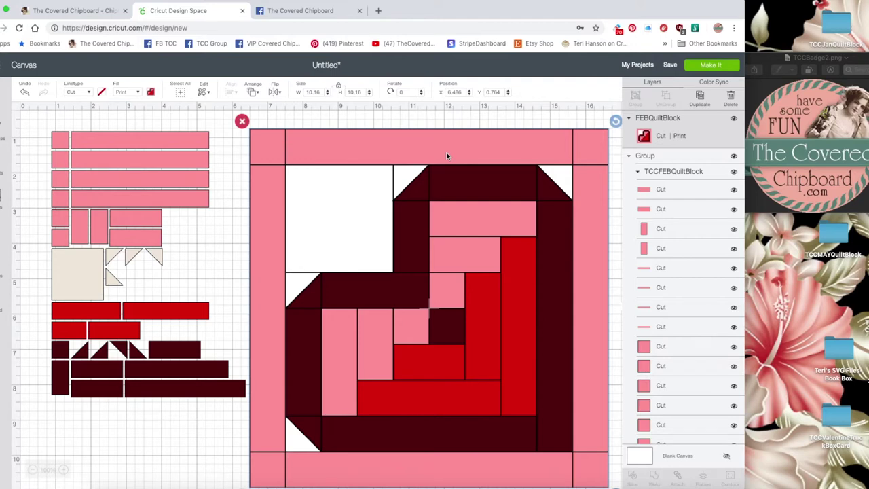
- Resize the heart block to 4.875 inches wide and reposition it beside the pieces
click(322, 92)
text(4.875)
click(334, 215)
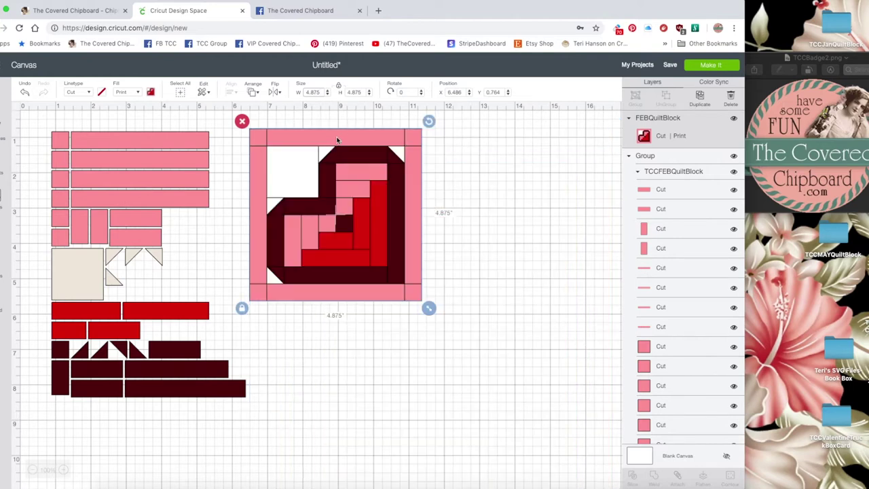
drag(342, 151, 359, 161)
click(521, 211)
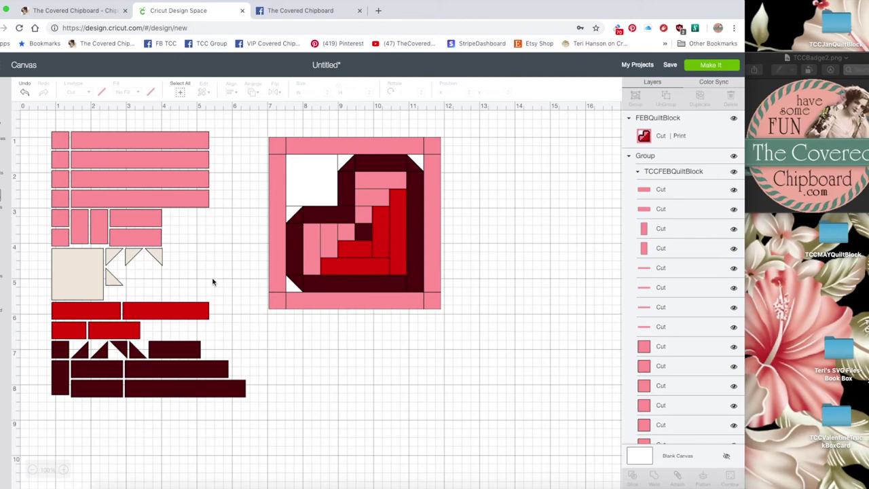
- Save the project with the name TCCFebQuiltBlock
click(670, 65)
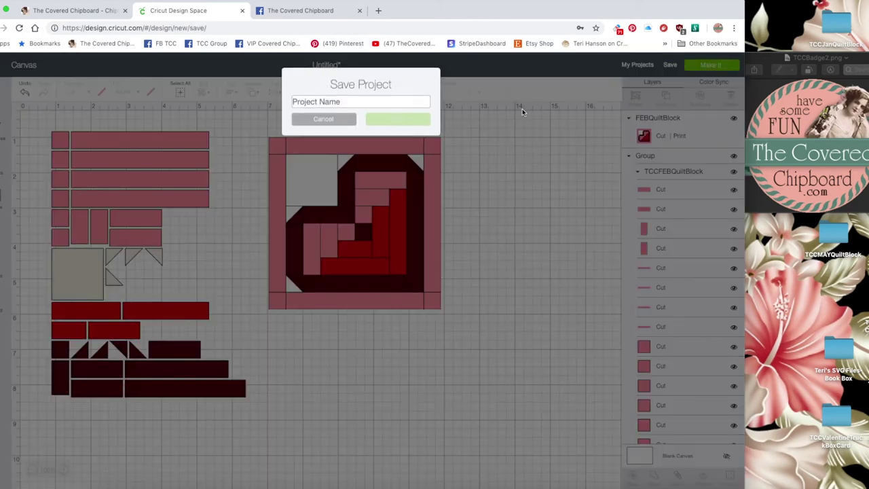
text(TCCFebQuiltBlock)
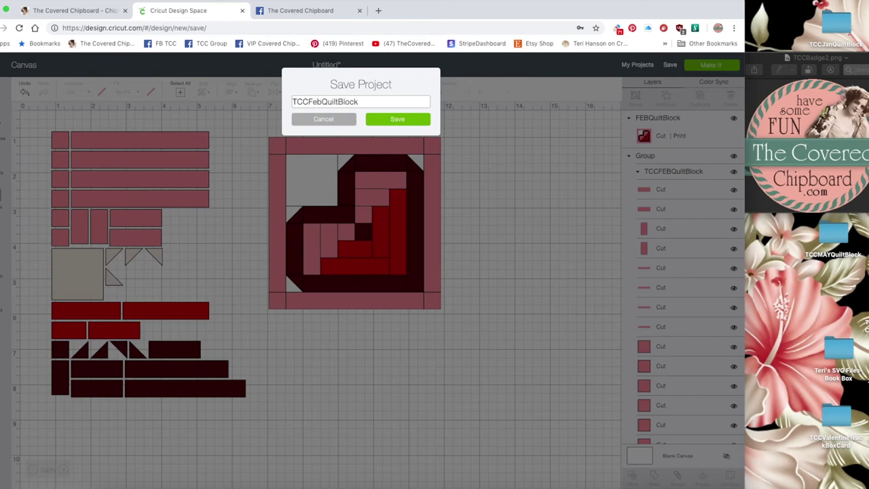
click(408, 121)
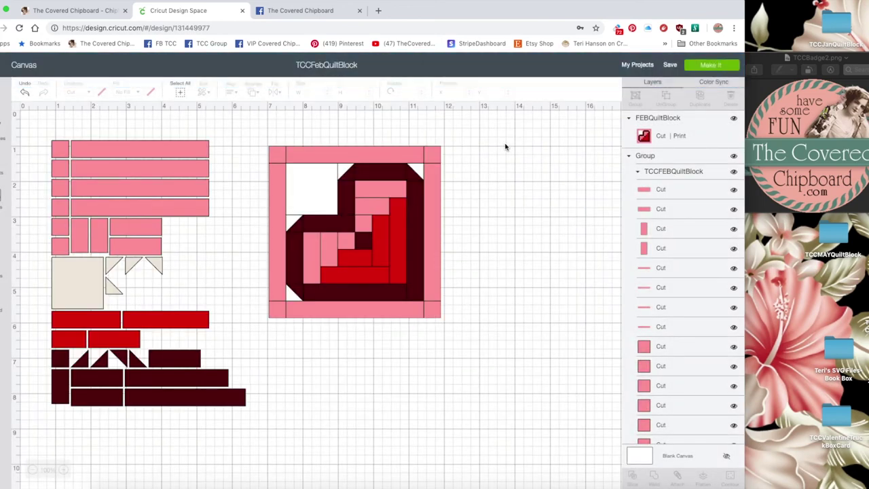
- Go to the My Projects page to find the saved TCCFebQuiltBlock project
click(638, 65)
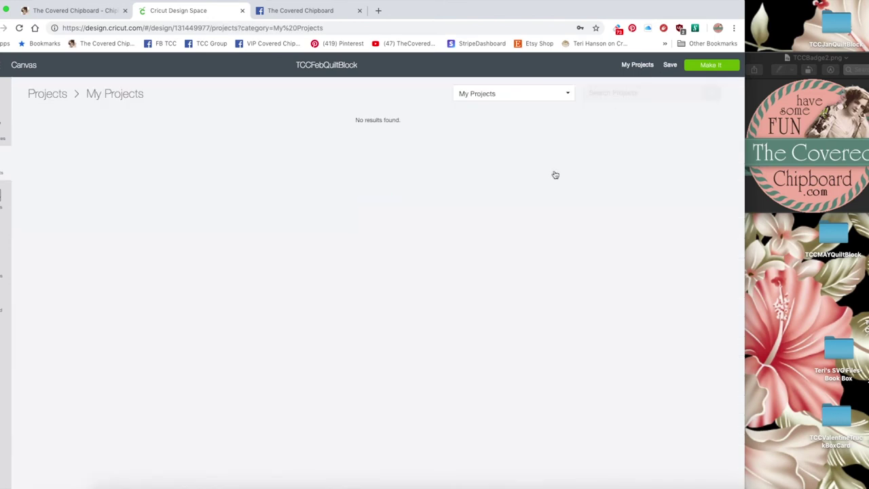